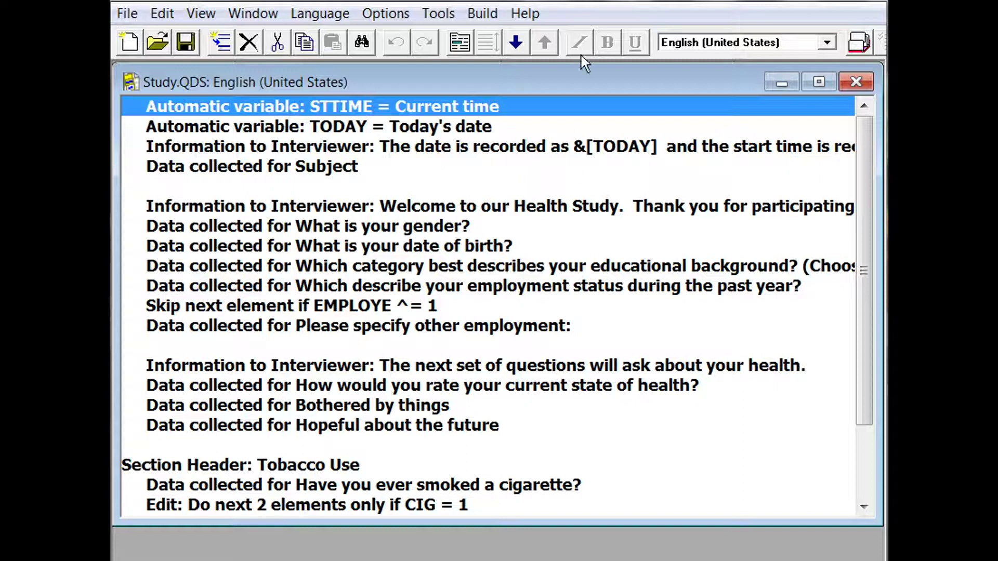
# - Open the Build menu for Study.QDS to see which products can be built
pyautogui.click(489, 20)
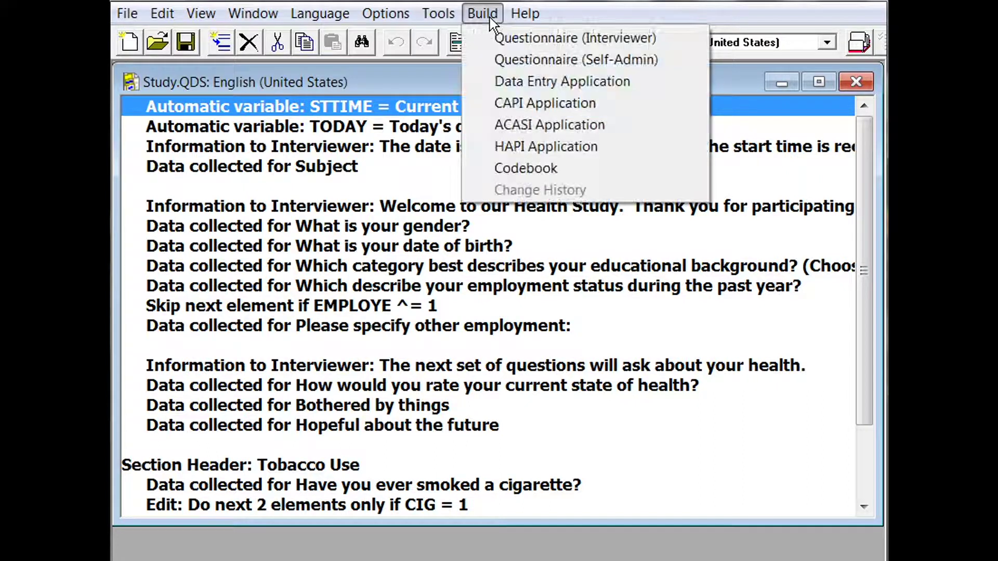
# - Build a CAPI application saved as Study En CAPI.QPI in the Data Files folder
pyautogui.click(506, 104)
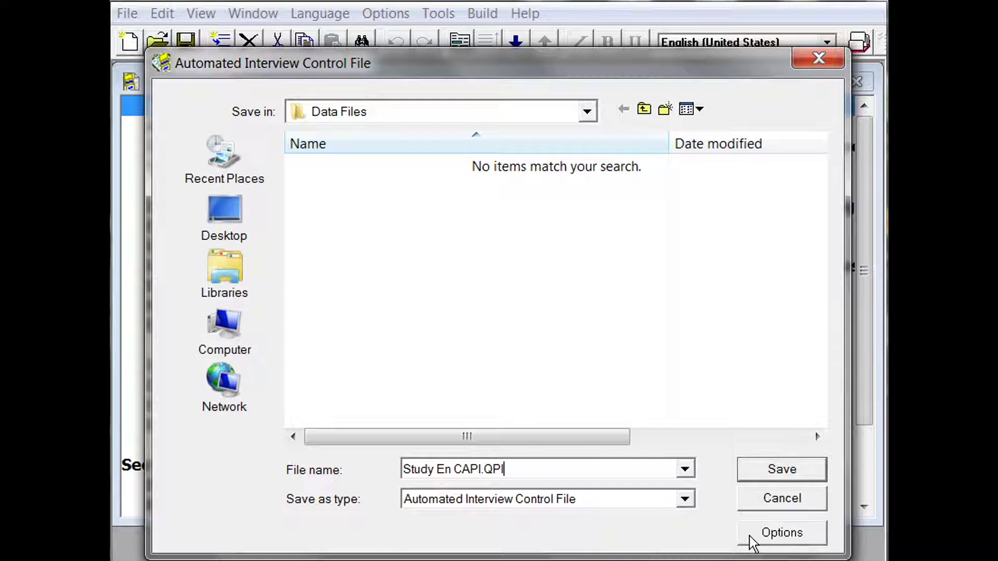
pyautogui.click(773, 474)
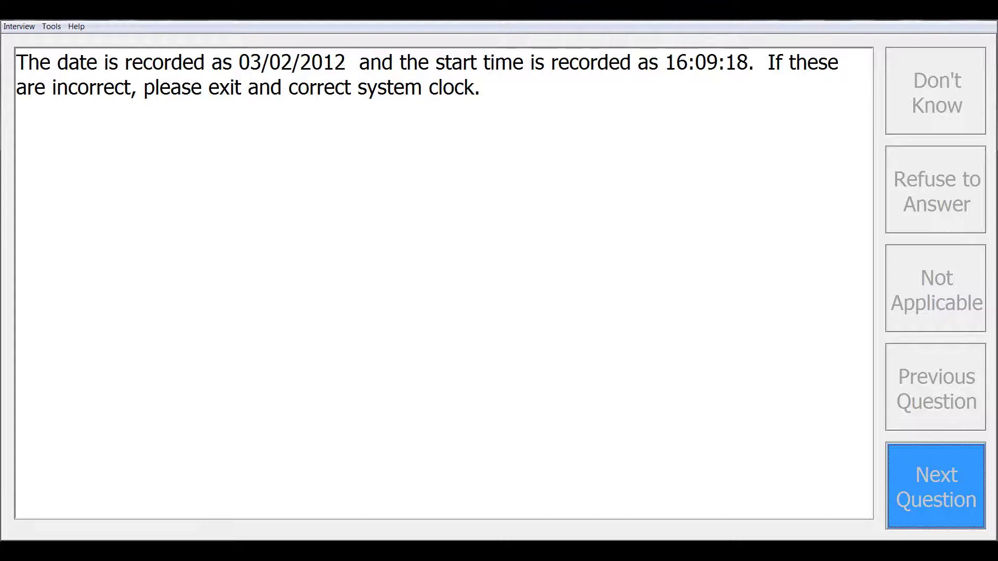
# - Accept the recorded date 03/02/2012 and start time 16:09:18 to start the interview
pyautogui.click(946, 476)
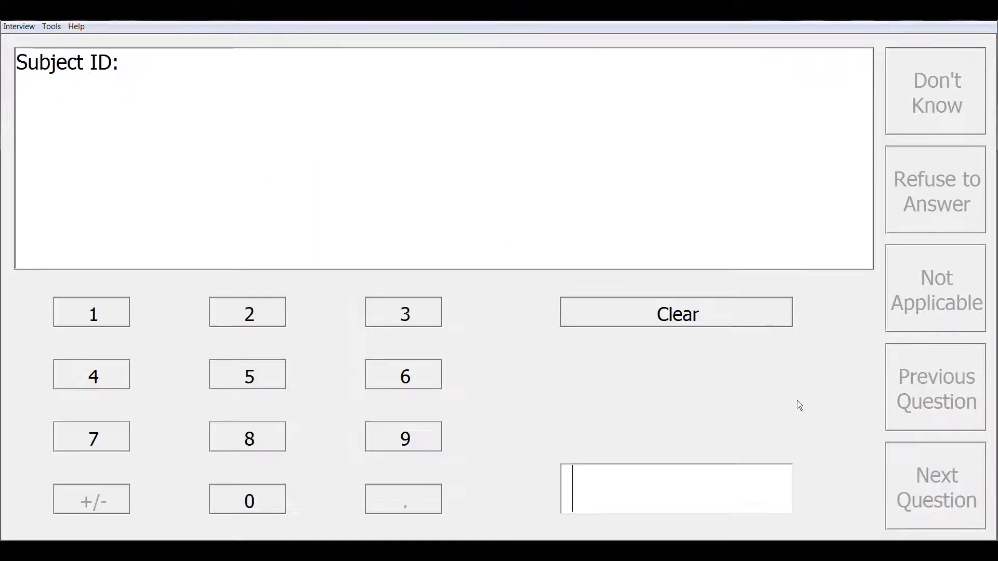
# - Attempt End Interview from the Interview menu, then decline termination to stay on Subject ID
pyautogui.click(12, 30)
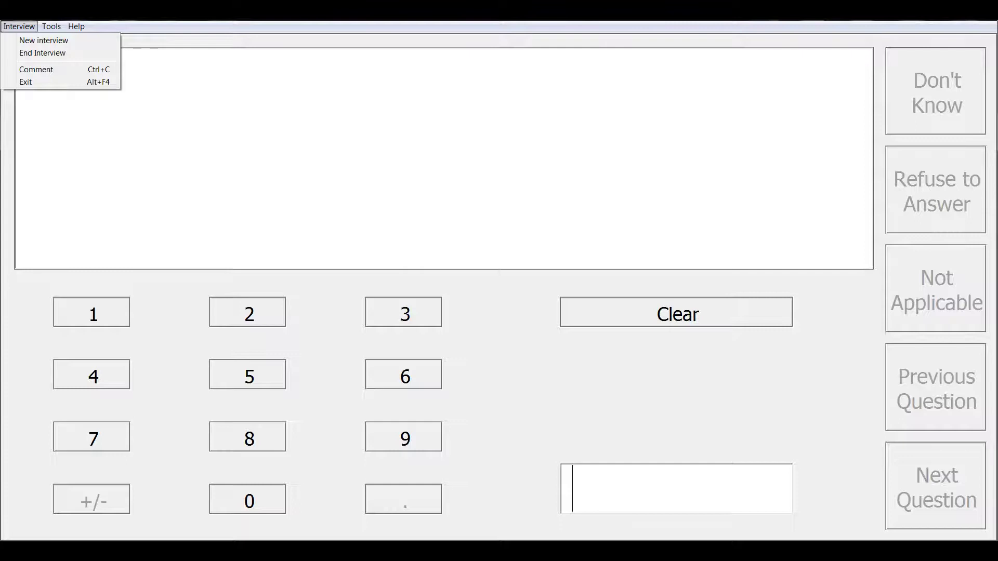
pyautogui.click(27, 54)
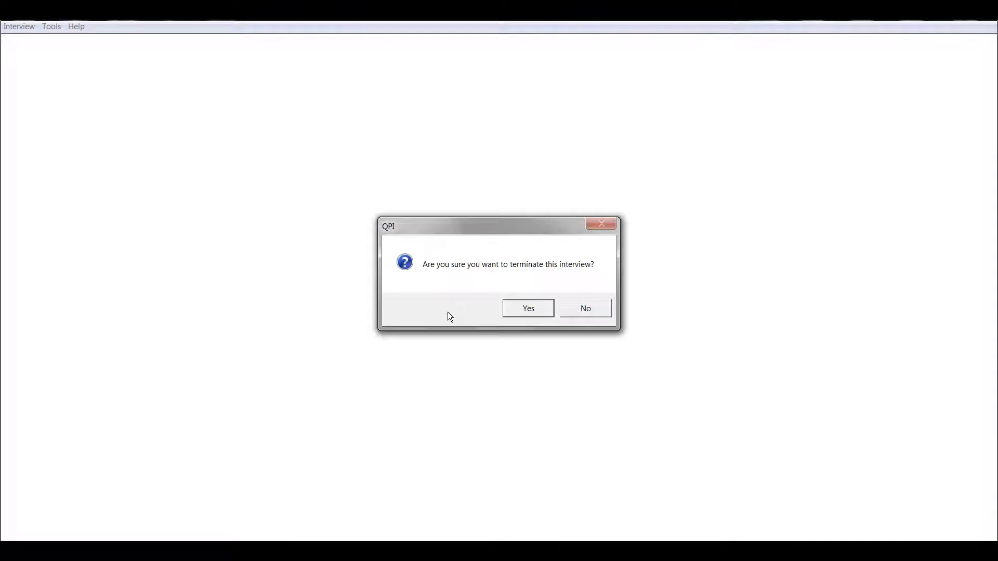
pyautogui.click(605, 311)
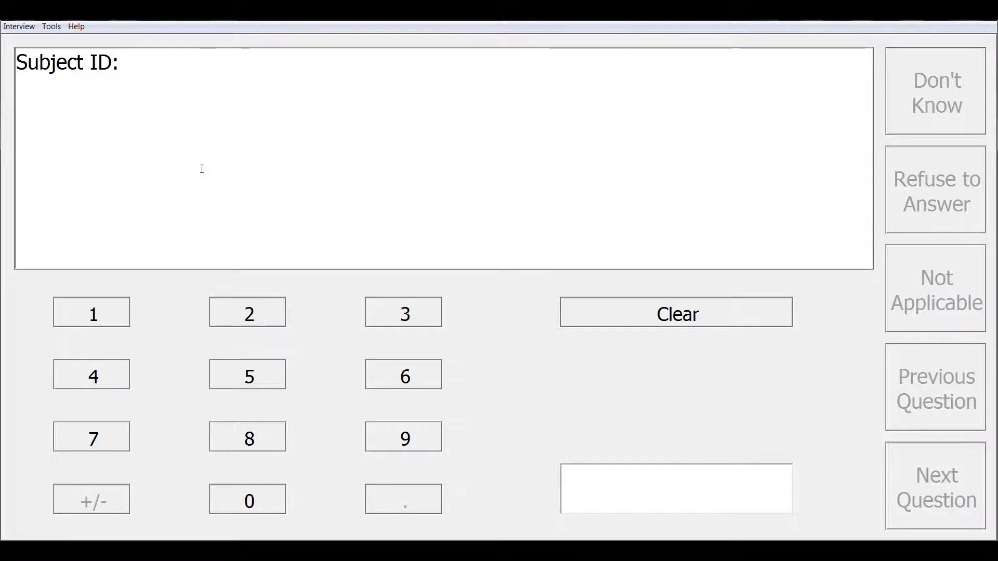
# - Add the interview comment 'Notes about the interview can go here.'
pyautogui.click(20, 26)
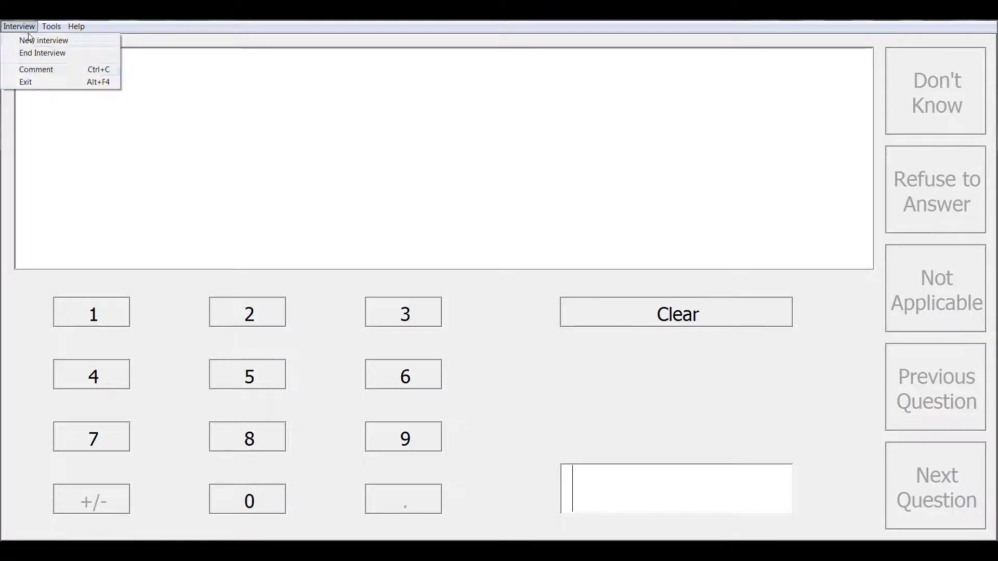
pyautogui.click(52, 69)
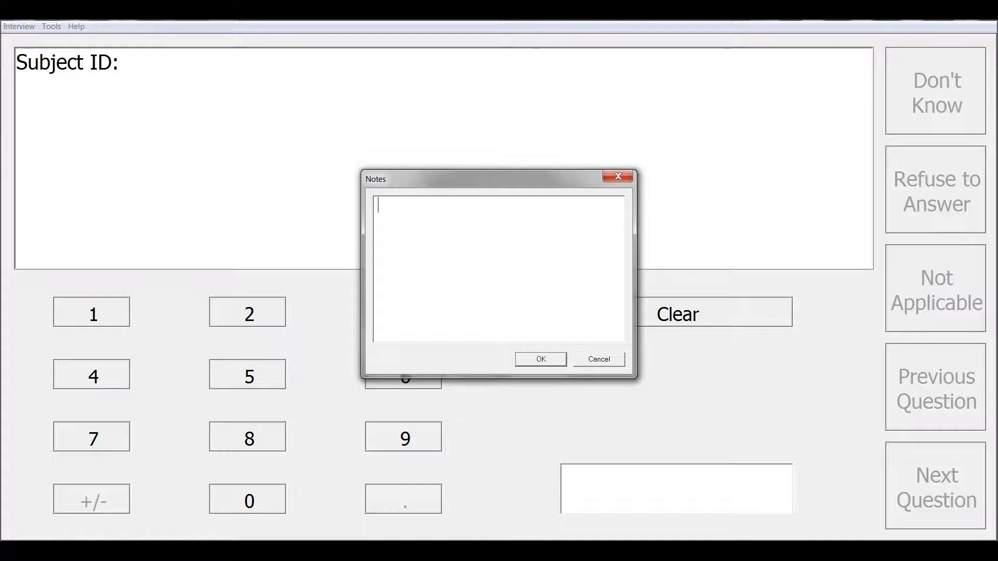
pyautogui.write('Notes about the interview can go here.')
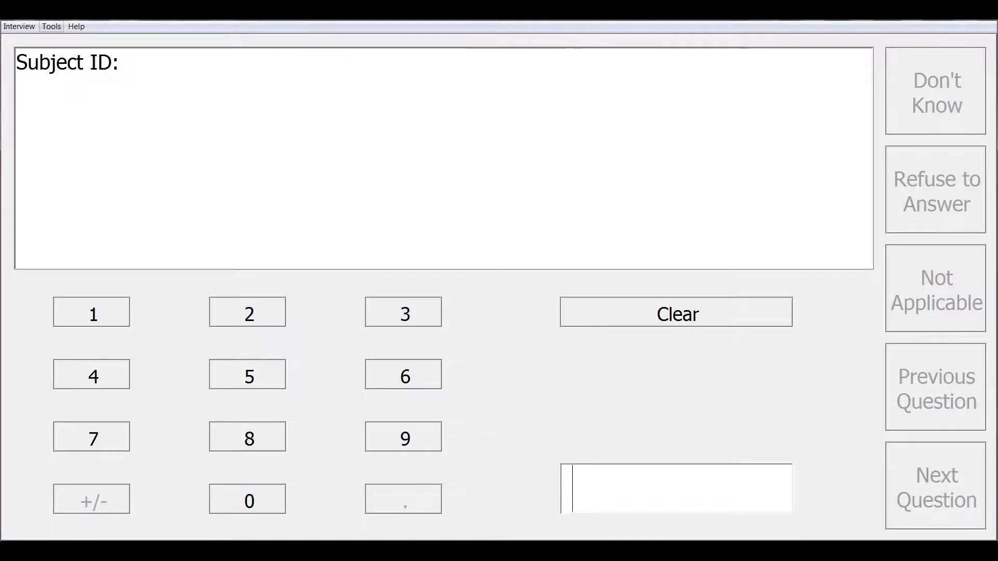
pyautogui.click(51, 27)
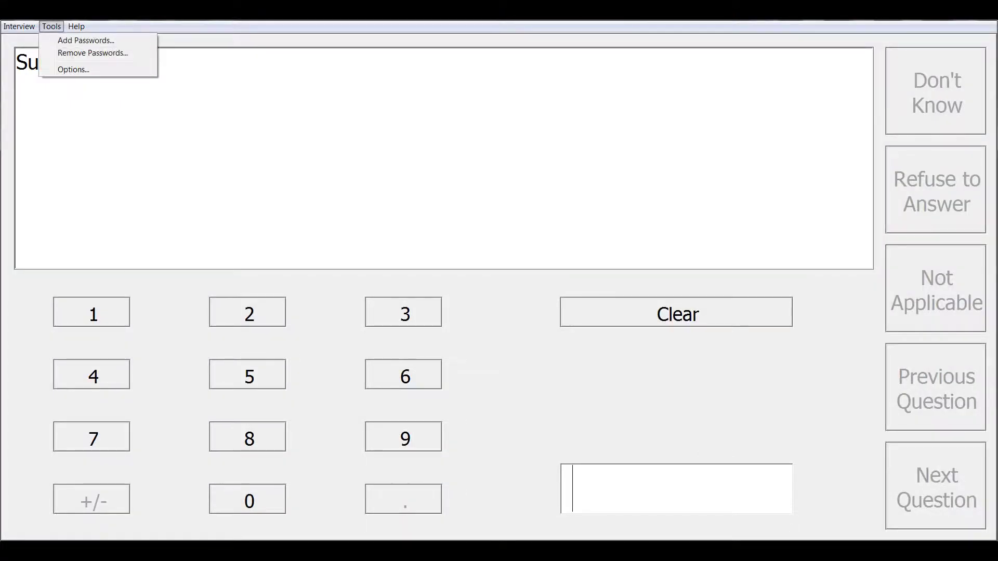
pyautogui.click(63, 71)
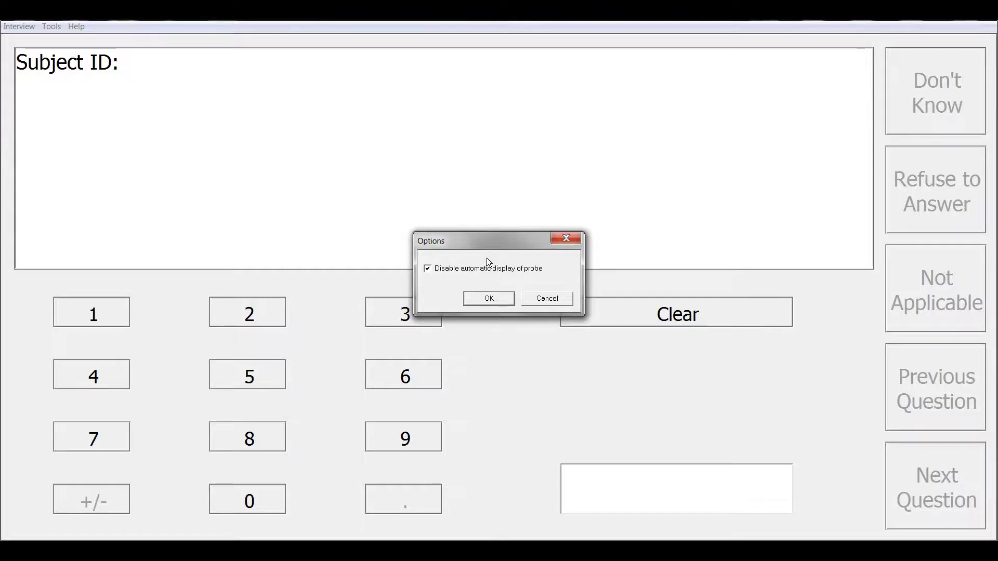
pyautogui.click(494, 299)
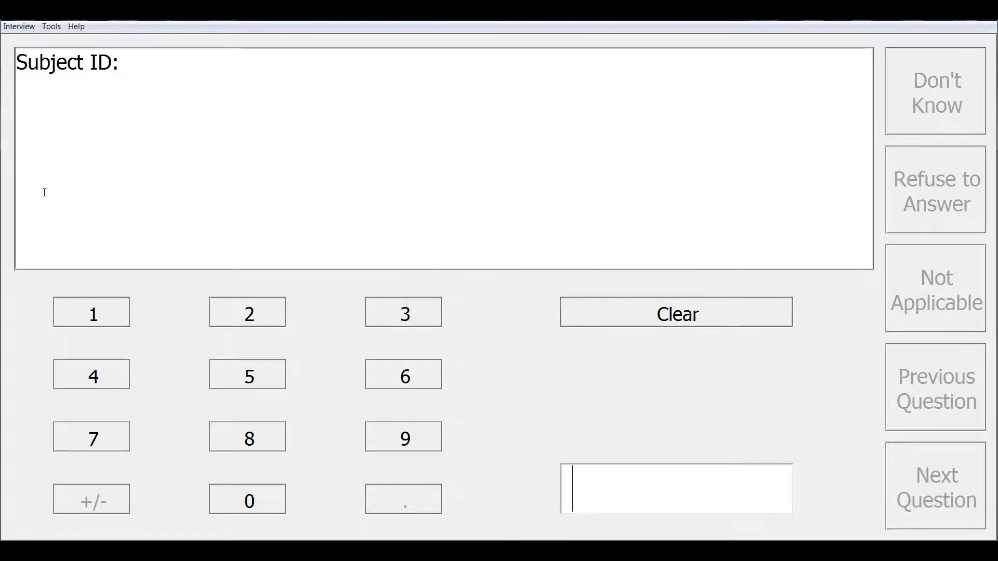
pyautogui.click(74, 29)
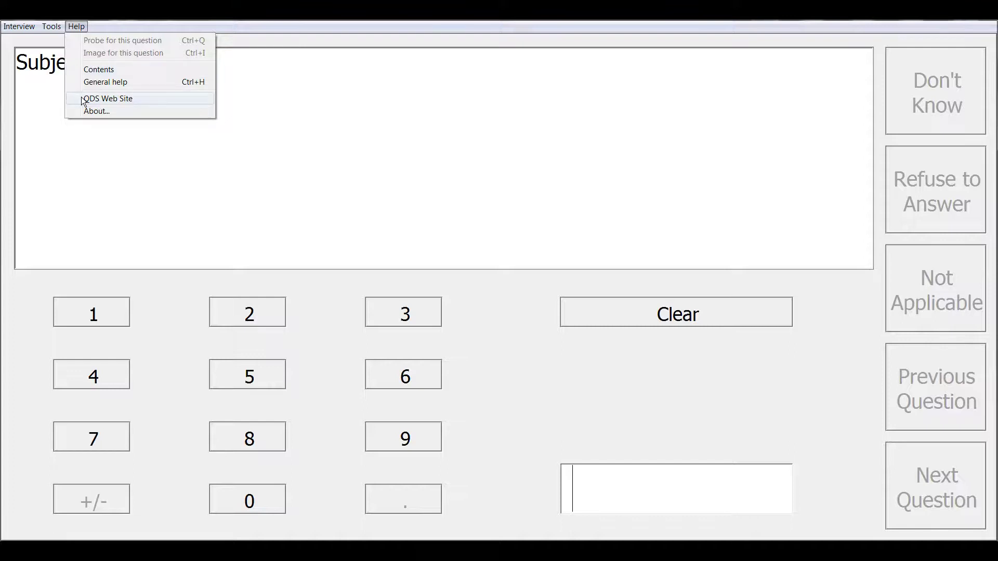
pyautogui.click(559, 385)
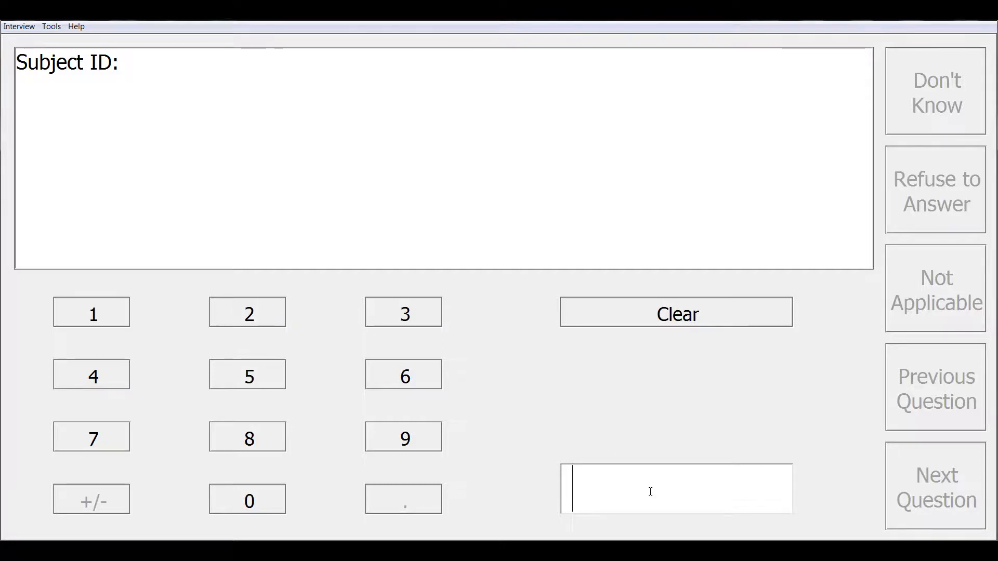
# - Enter subject ID 1234, replacing a cleared trial entry, and continue past the welcome message
pyautogui.click(237, 315)
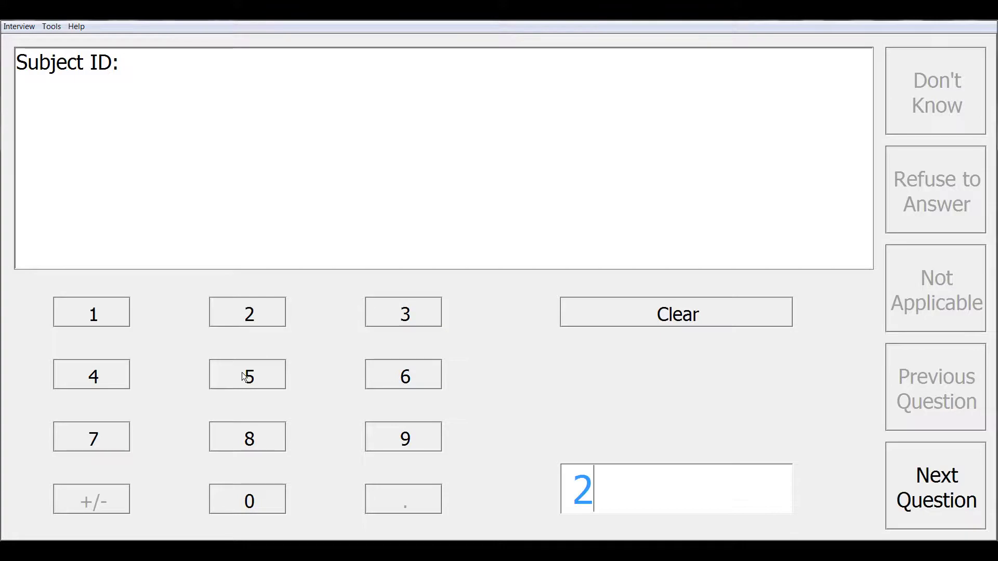
pyautogui.click(245, 374)
pyautogui.click(393, 318)
pyautogui.click(392, 374)
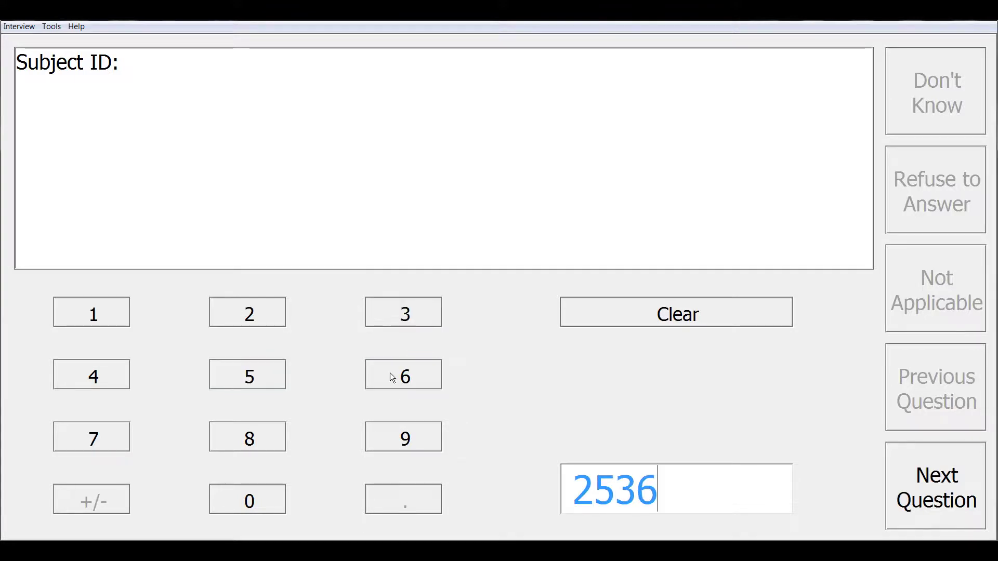
pyautogui.click(727, 318)
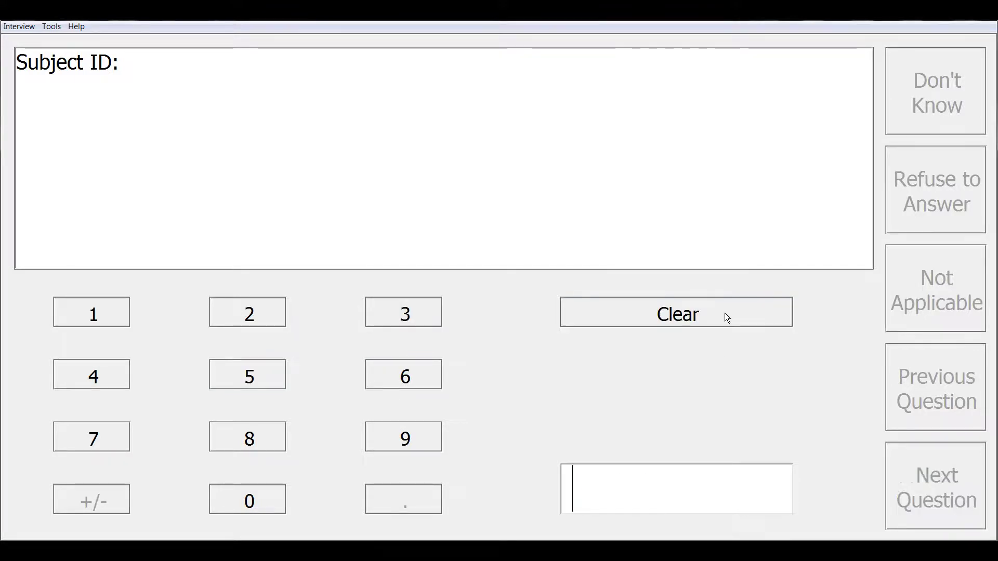
pyautogui.write('1234')
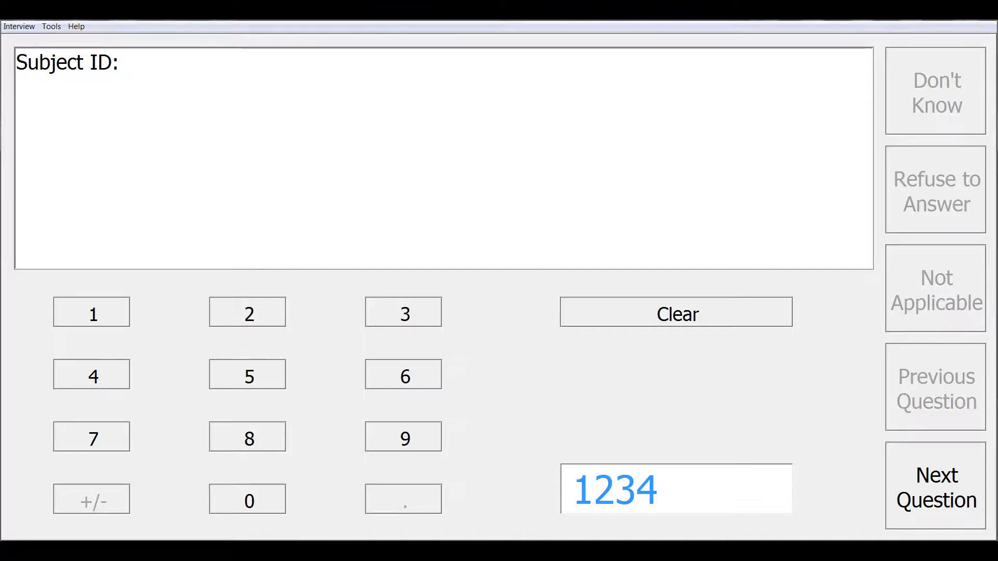
pyautogui.click(924, 486)
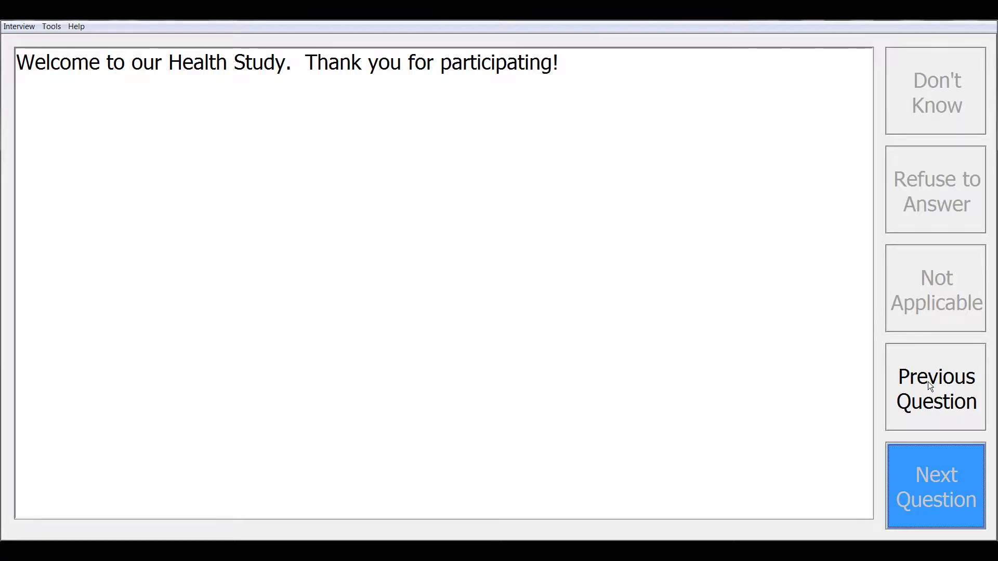
pyautogui.click(943, 476)
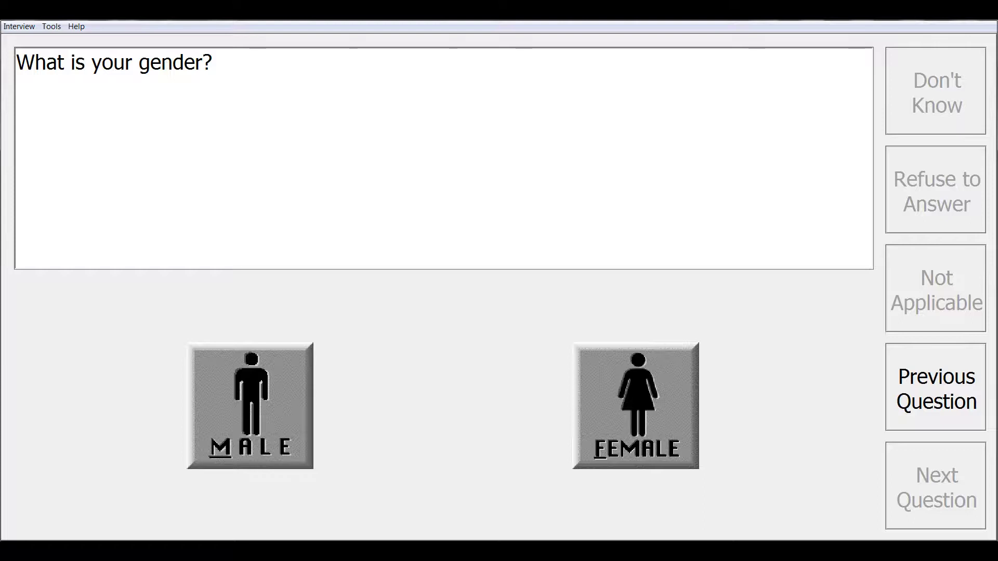
# - Answer FEMALE for gender and enter the date of birth 3 Mar 1980
pyautogui.click(614, 437)
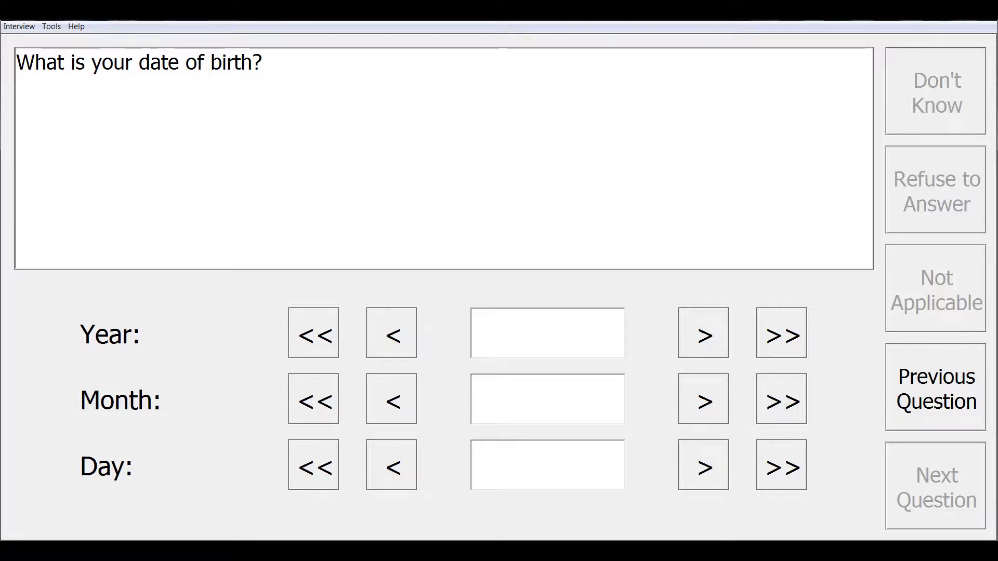
pyautogui.write('198')
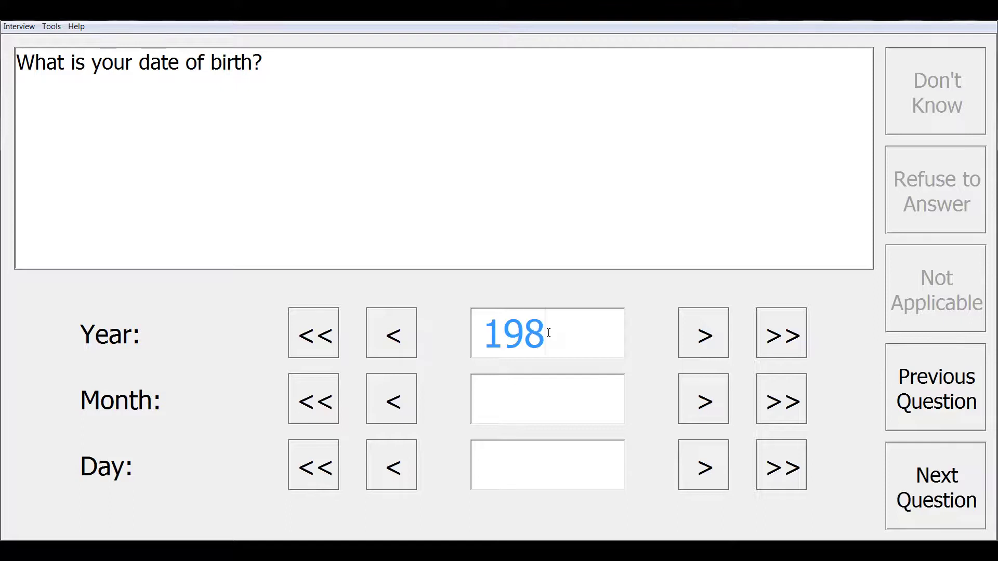
pyautogui.write('0')
pyautogui.click(698, 405)
pyautogui.click(698, 404)
pyautogui.click(698, 405)
pyautogui.click(696, 473)
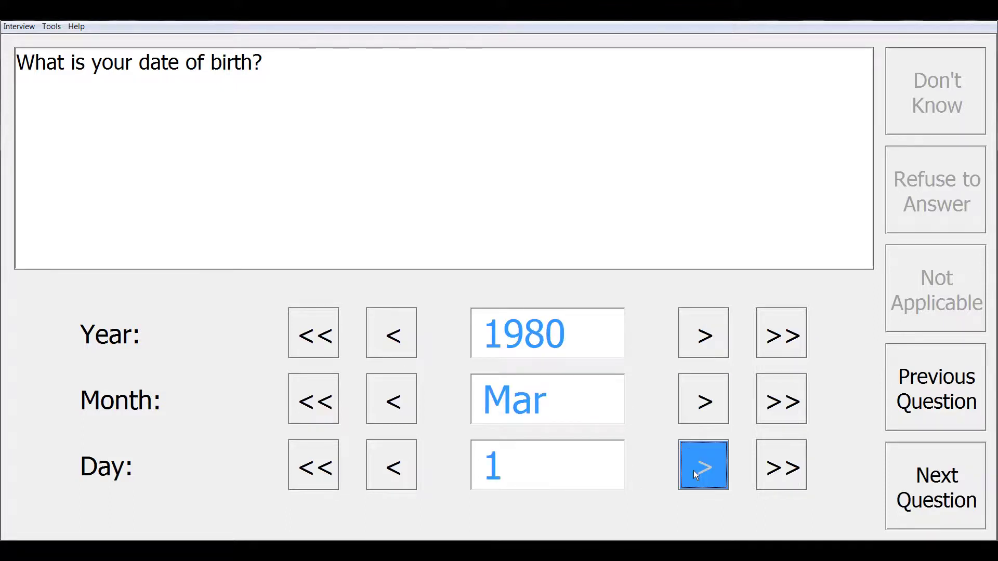
pyautogui.click(693, 471)
pyautogui.click(693, 469)
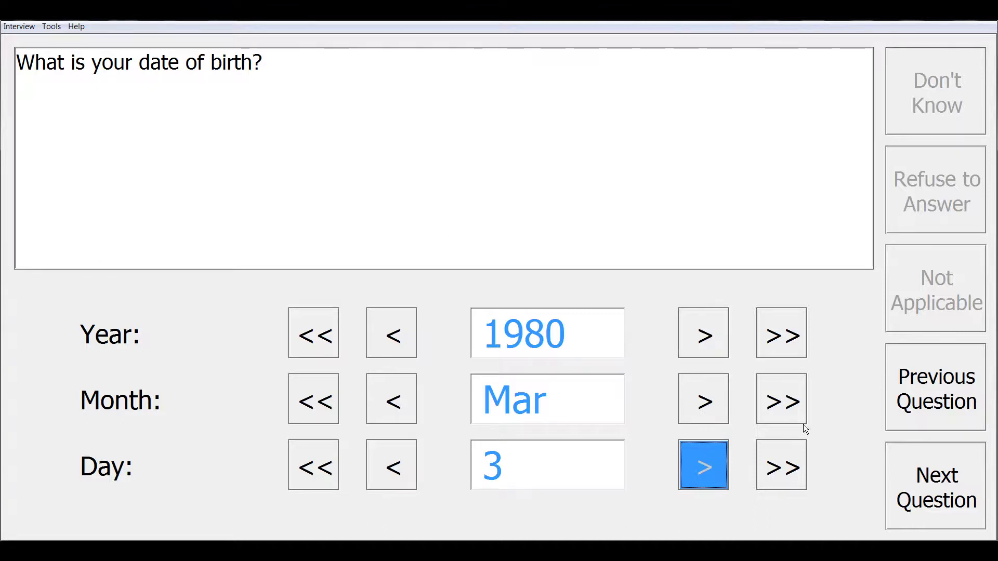
pyautogui.click(911, 507)
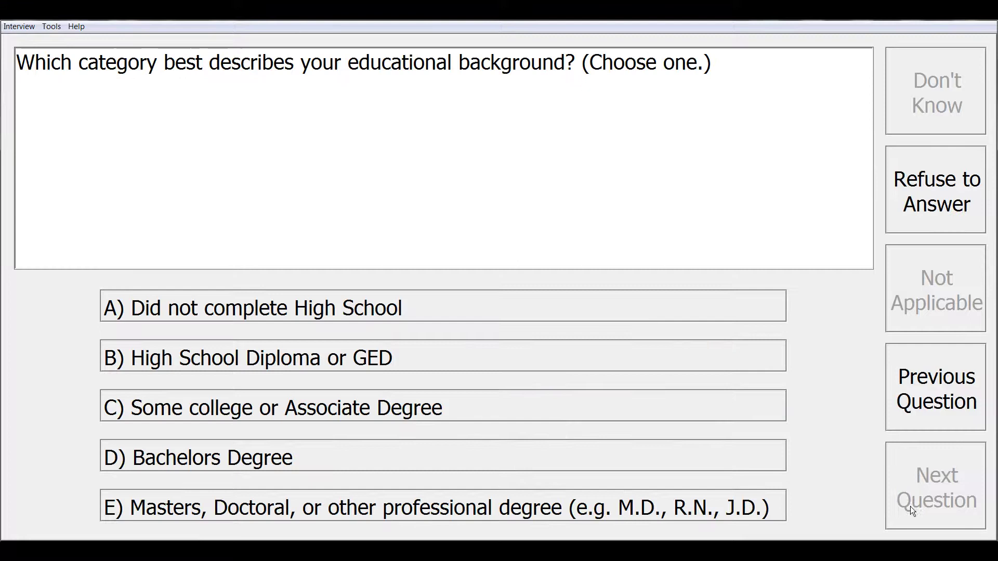
# - Answer the education question with Bachelors Degree, replacing High School Diploma or GED
pyautogui.click(590, 361)
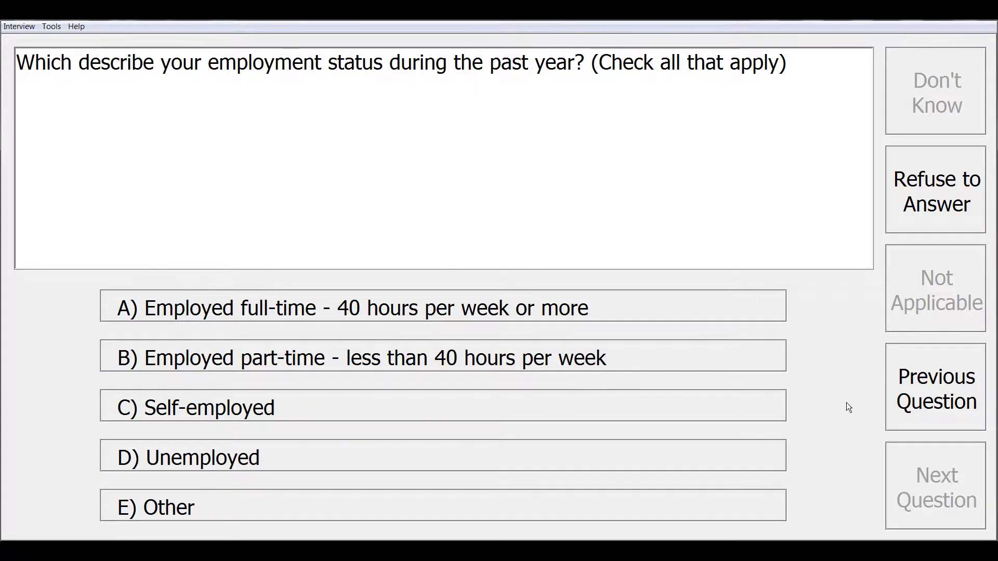
pyautogui.click(919, 405)
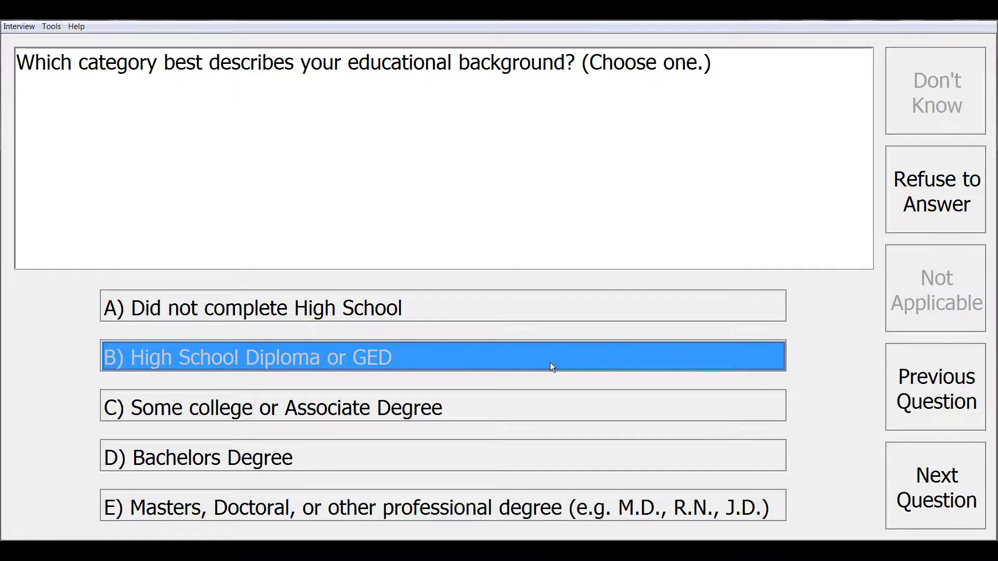
pyautogui.click(519, 461)
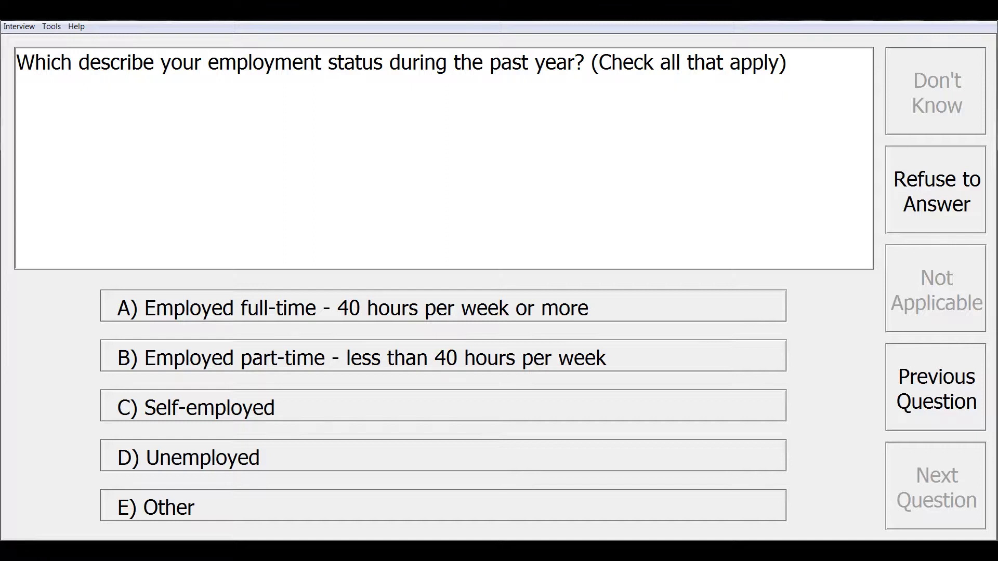
# - Mark Employed part-time and Other as employment status, leaving Unemployed unticked
pyautogui.click(491, 360)
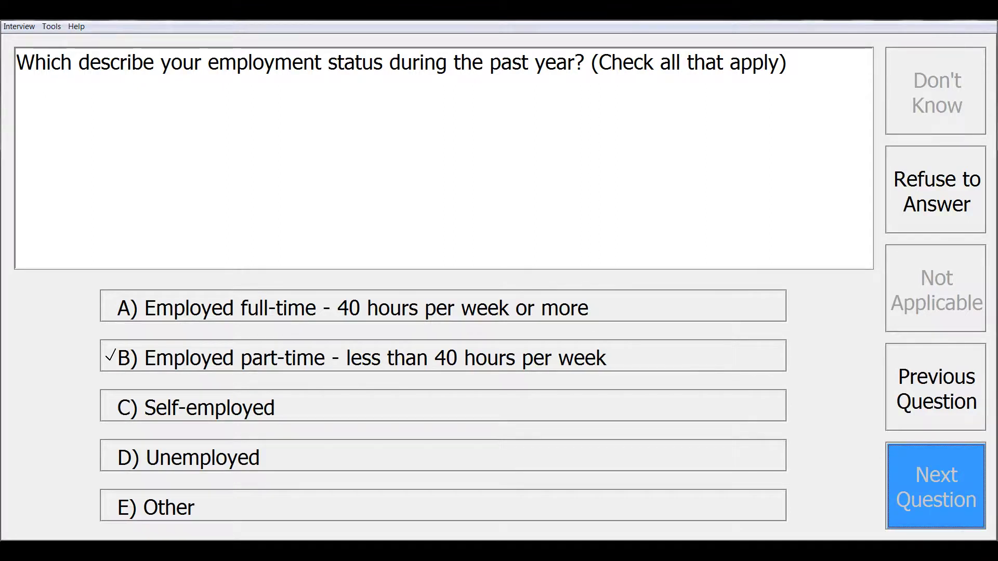
pyautogui.click(280, 467)
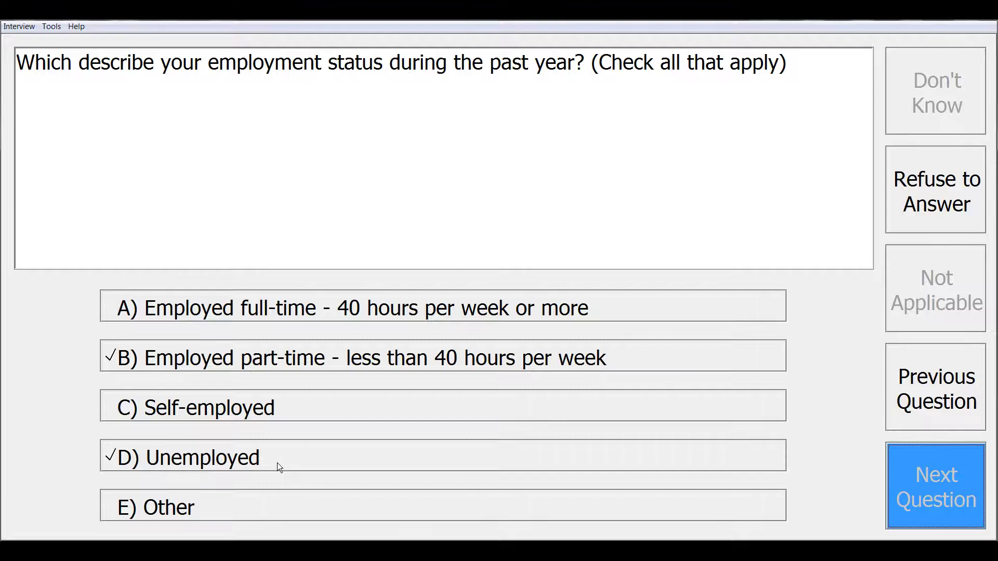
pyautogui.click(280, 466)
pyautogui.click(288, 504)
pyautogui.click(930, 494)
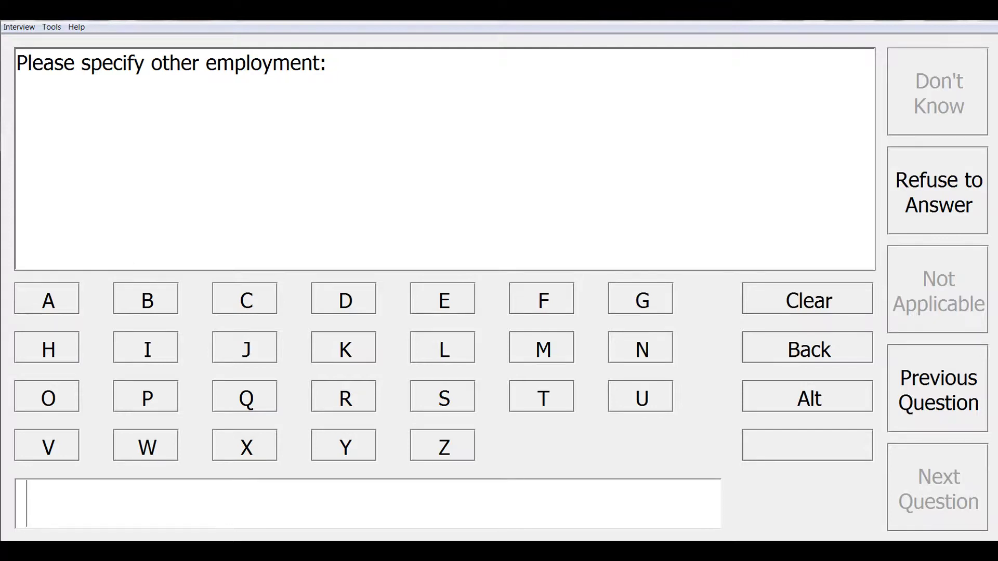
# - Enter 'student' as the other employment and move past the health introduction
pyautogui.write('stud')
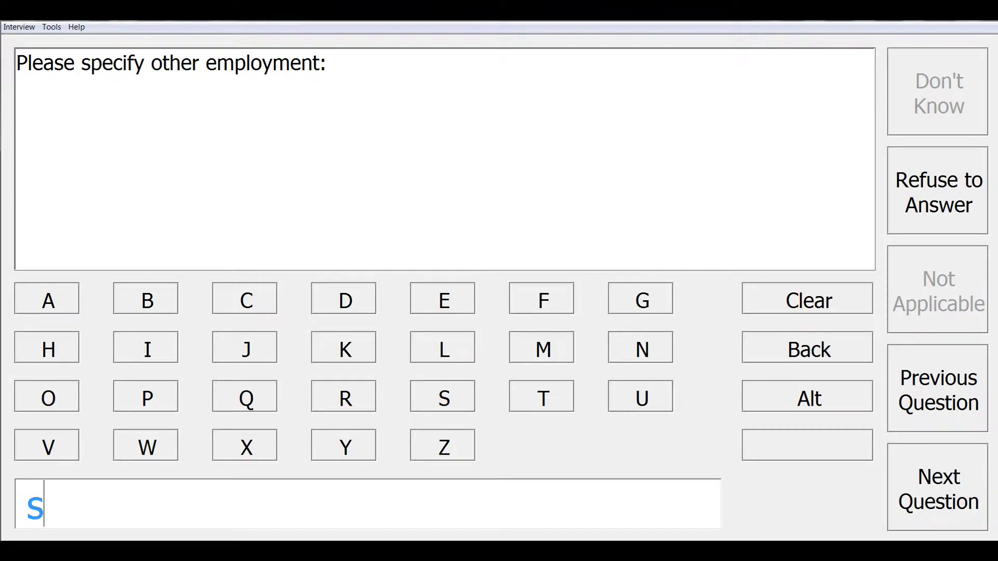
pyautogui.write('ent')
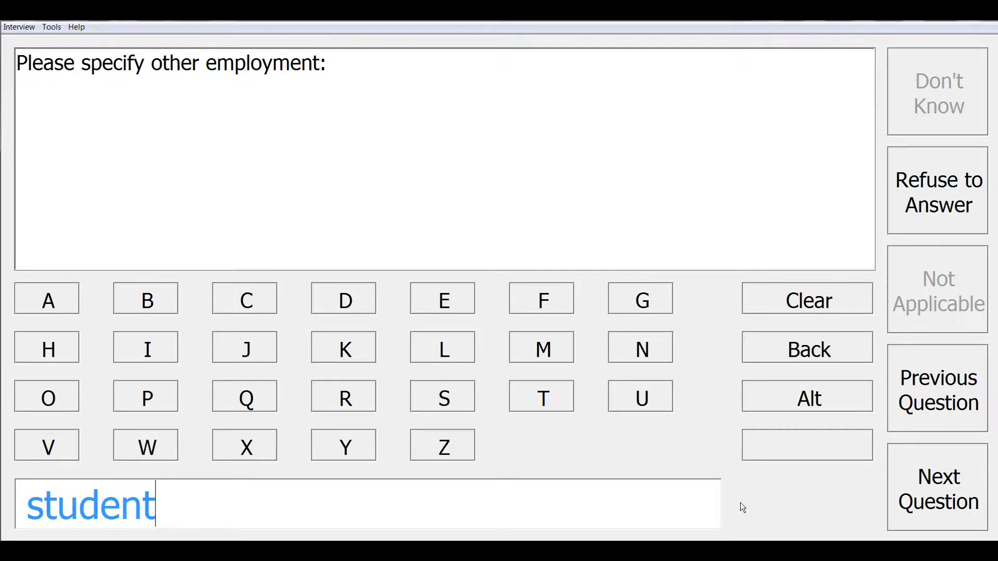
pyautogui.click(923, 500)
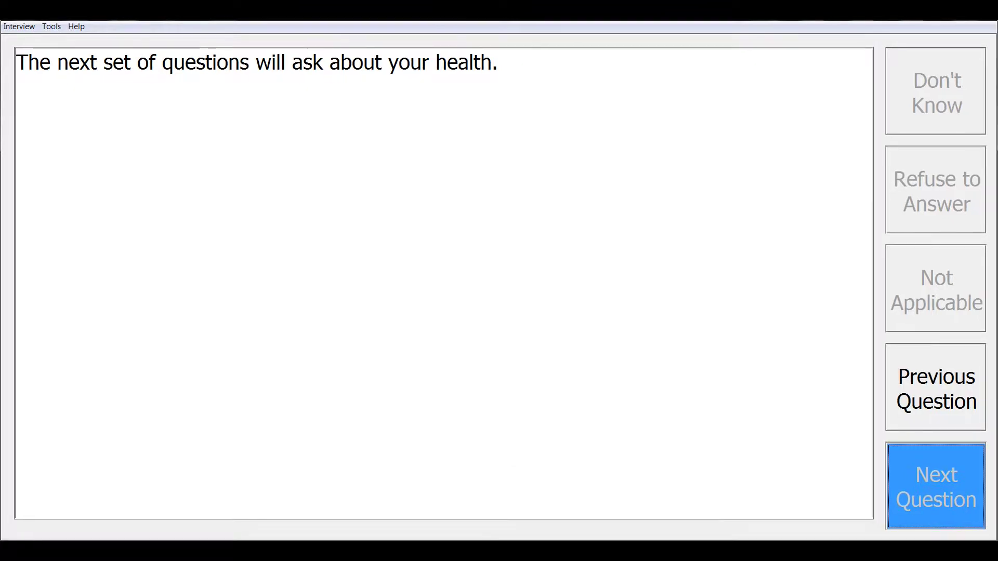
pyautogui.press('Return')
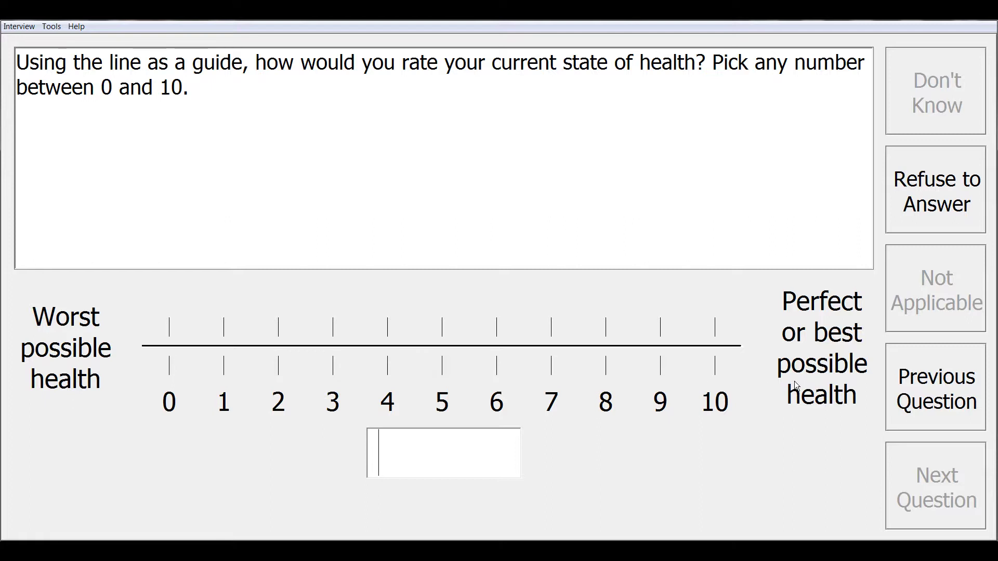
# - Choose 8 as the current health rating and advance to the past-week question
pyautogui.click(612, 358)
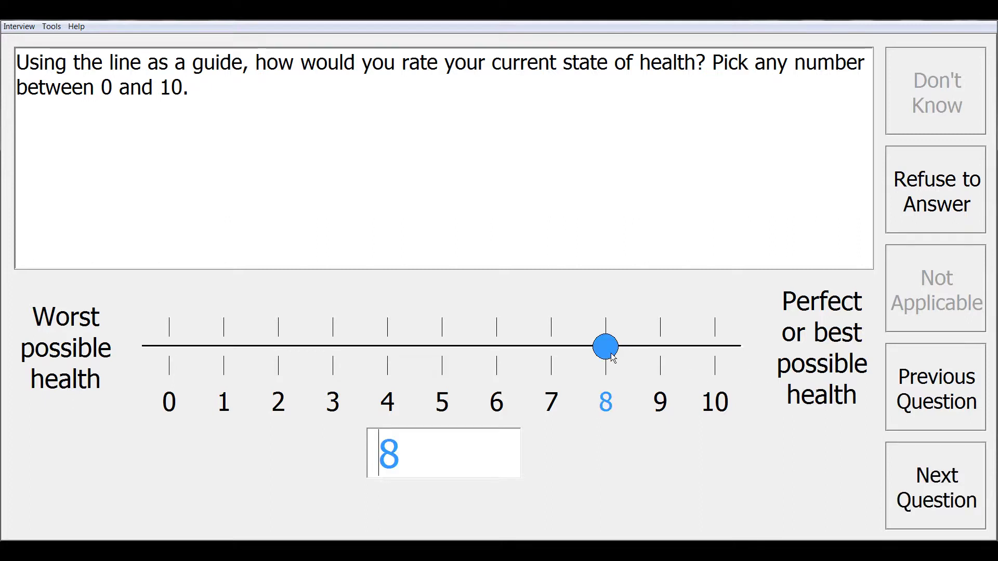
pyautogui.click(923, 519)
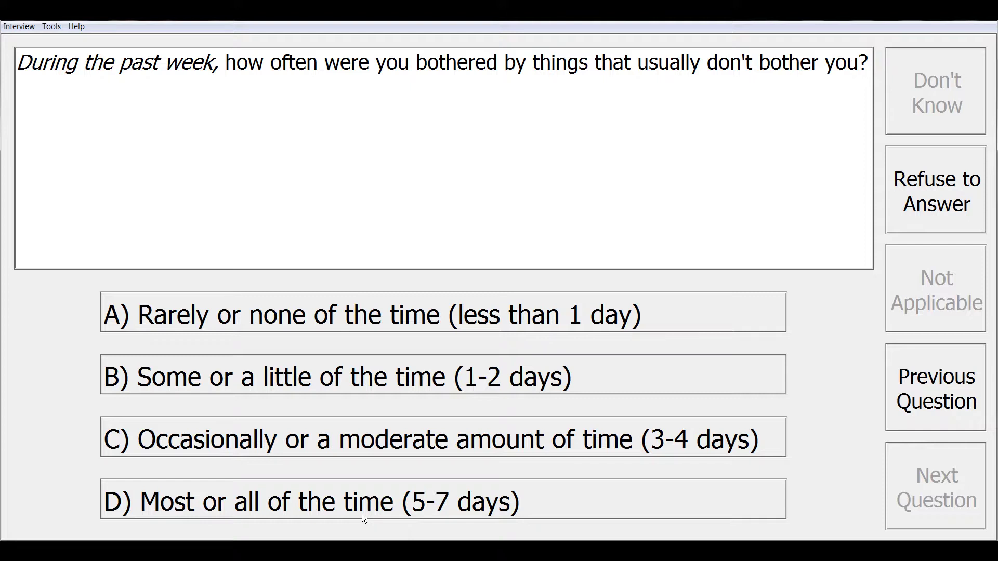
# - Answer 'occasionally, 3-4 days' for the past-week mood question
pyautogui.click(374, 448)
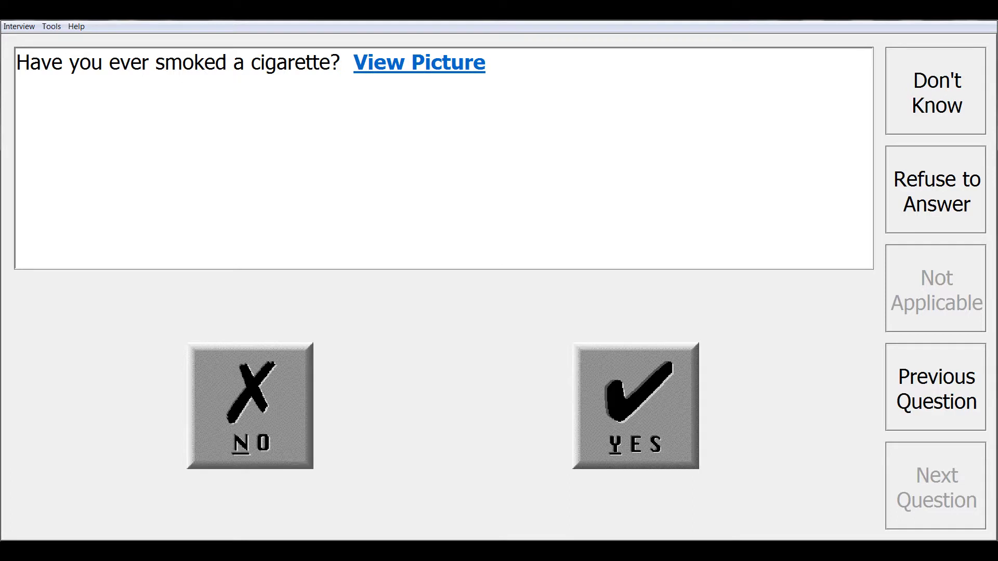
pyautogui.click(389, 70)
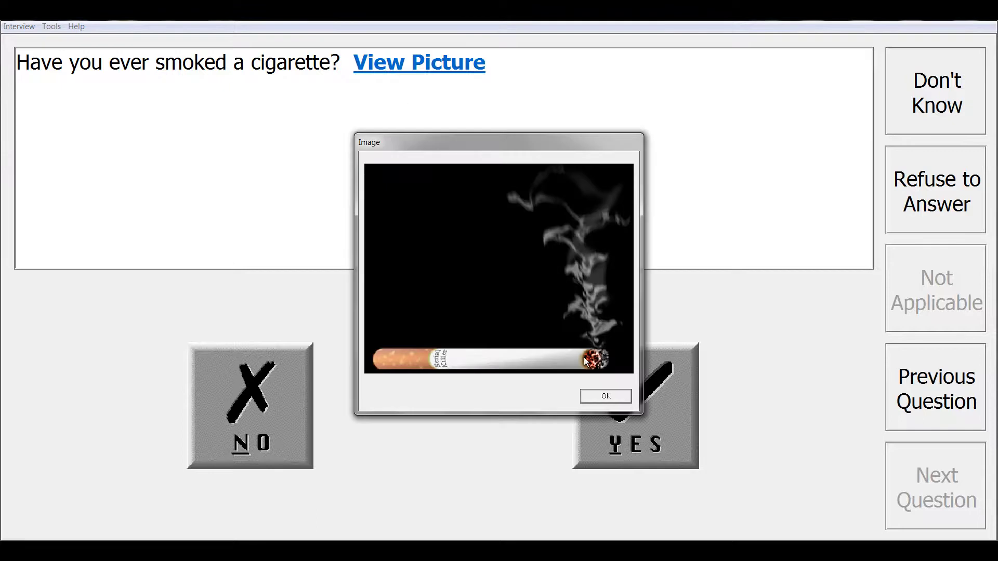
pyautogui.click(604, 395)
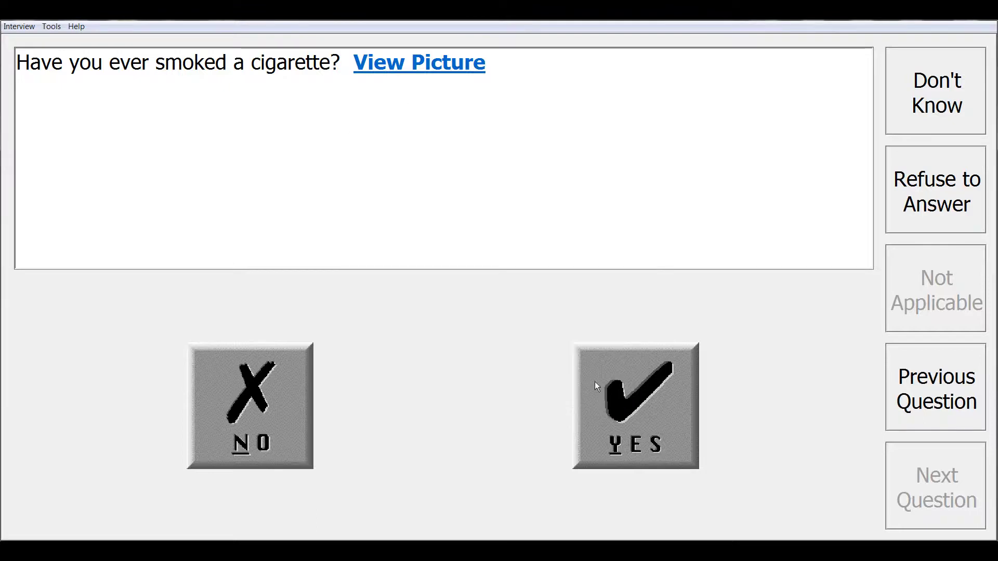
pyautogui.click(74, 27)
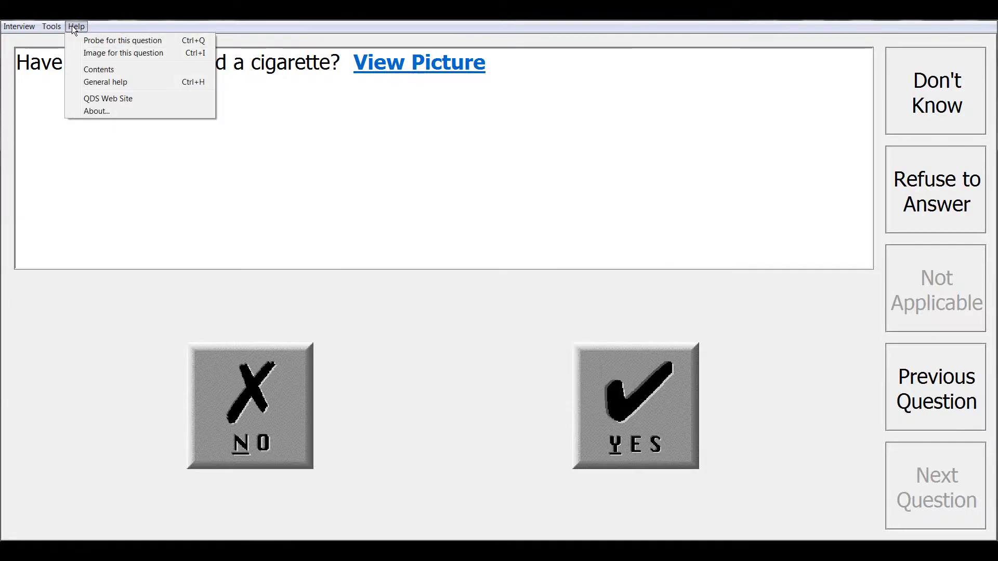
pyautogui.click(146, 53)
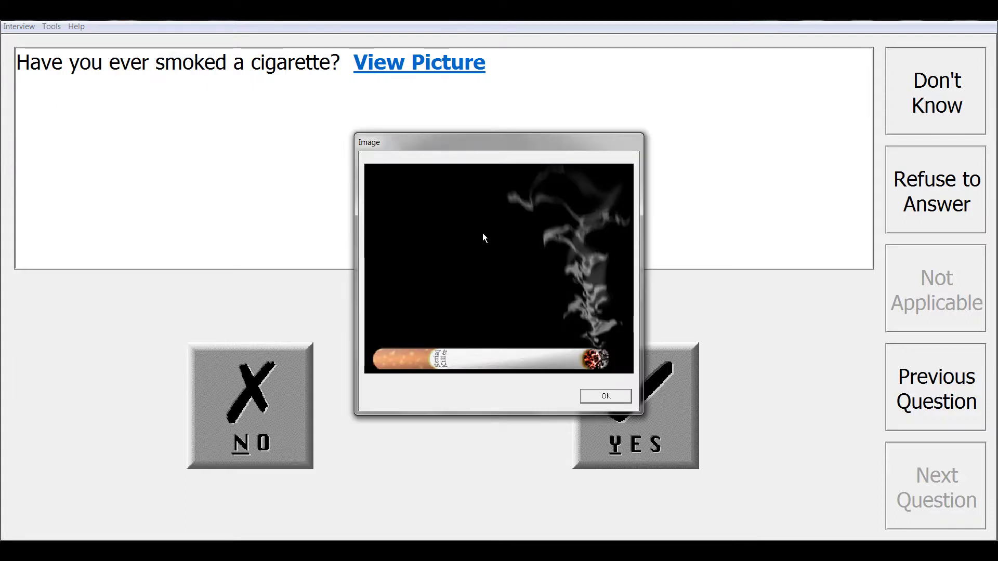
pyautogui.click(595, 395)
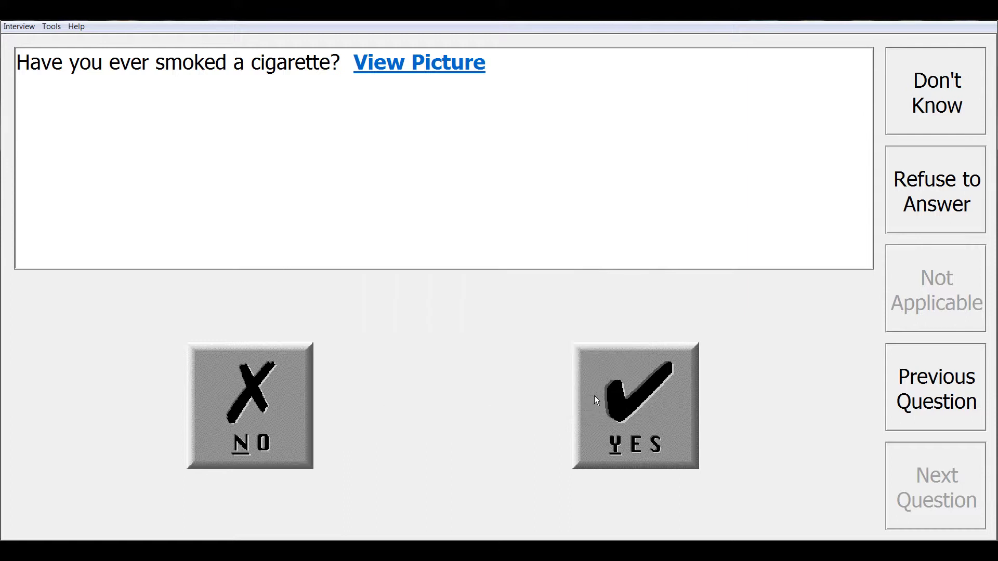
# - View and dismiss the cigarette question's probe note, then answer Yes to having ever smoked
pyautogui.click(77, 27)
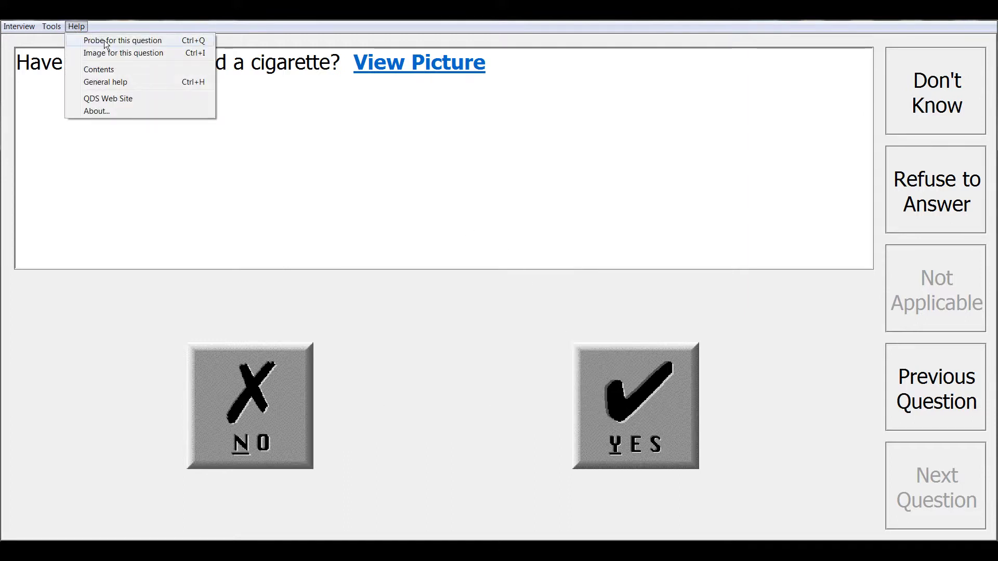
pyautogui.click(161, 44)
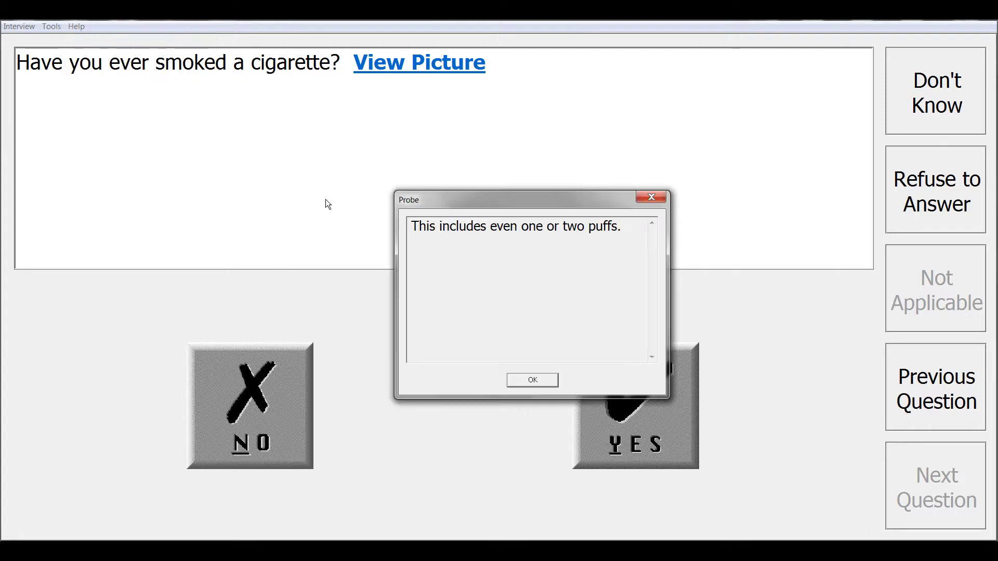
pyautogui.click(535, 384)
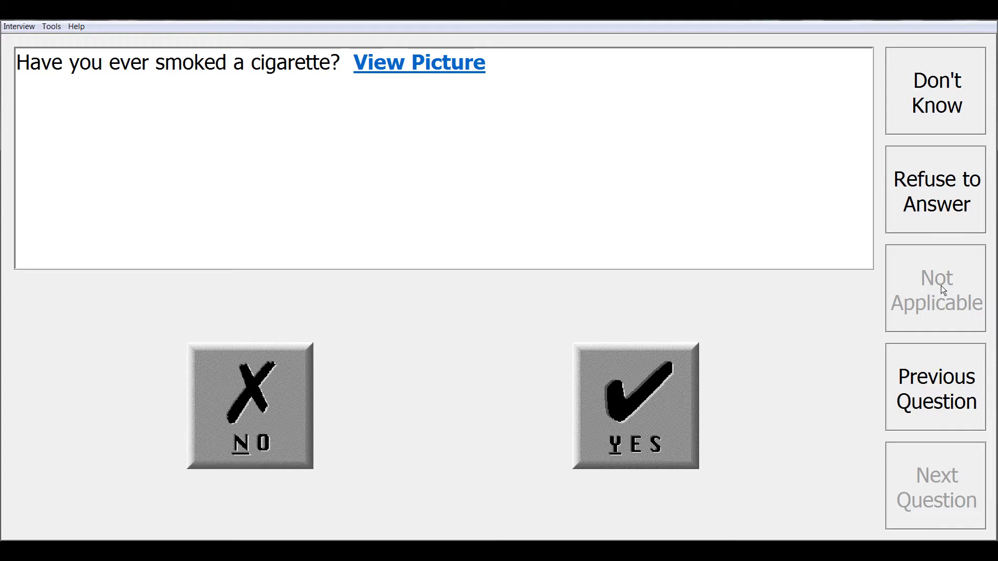
pyautogui.click(634, 398)
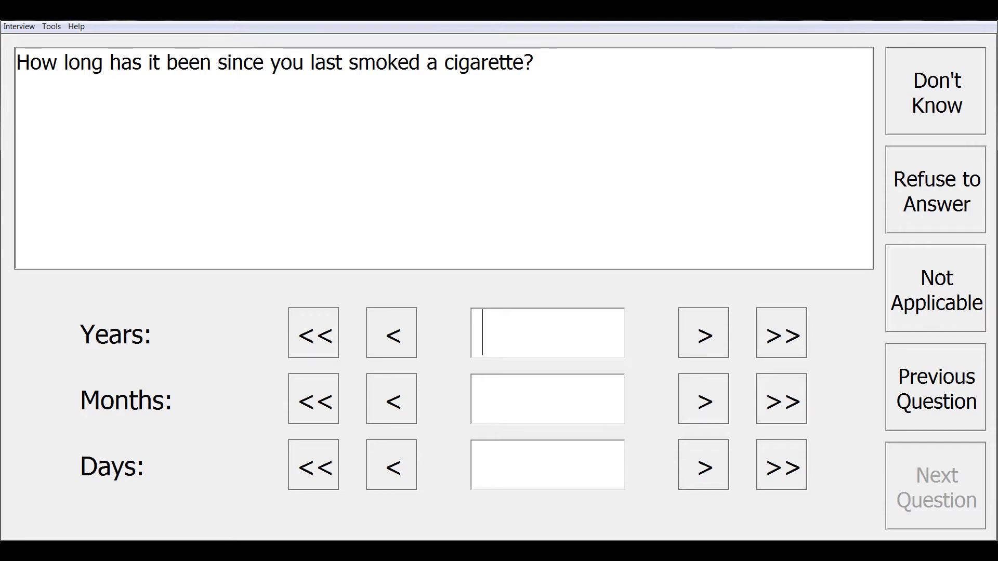
# - Record the last cigarette as 1 year, 0 months, 0 days ago and continue
pyautogui.write('1')
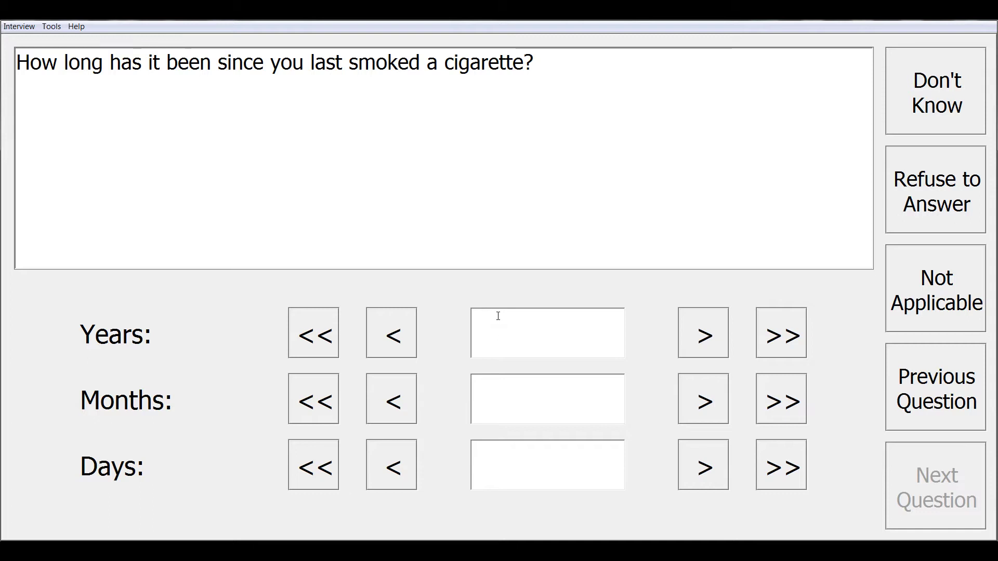
pyautogui.click(724, 405)
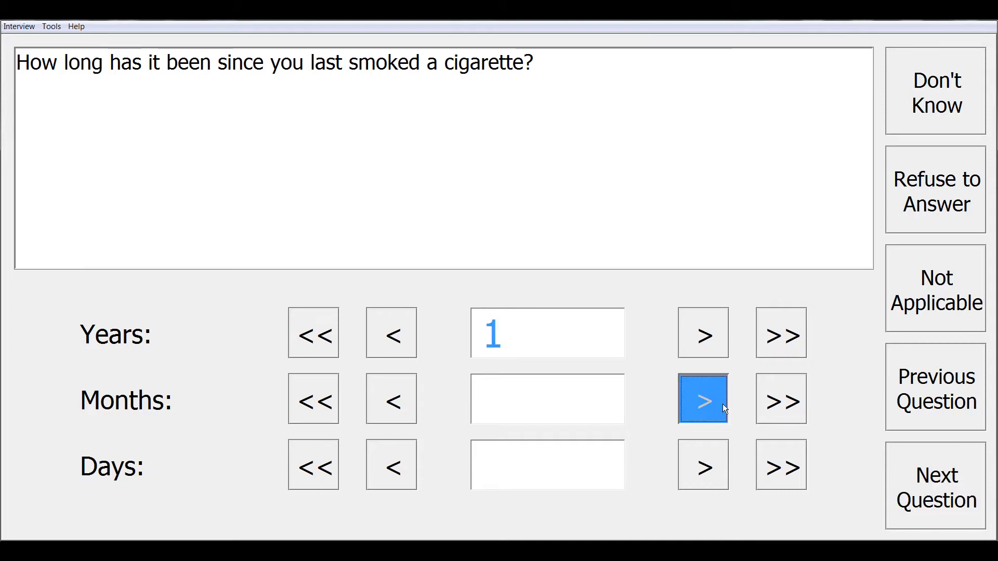
pyautogui.click(696, 477)
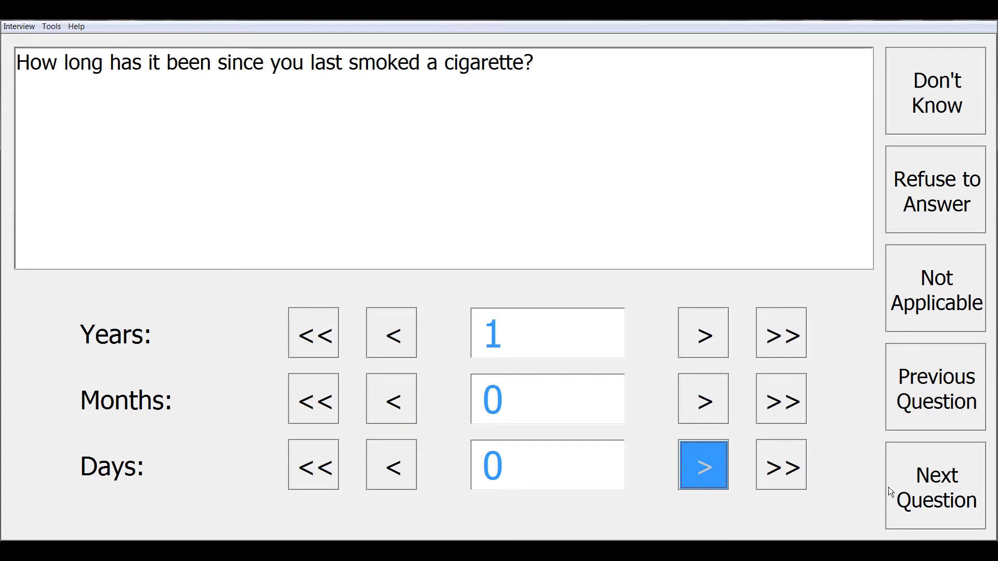
pyautogui.click(925, 505)
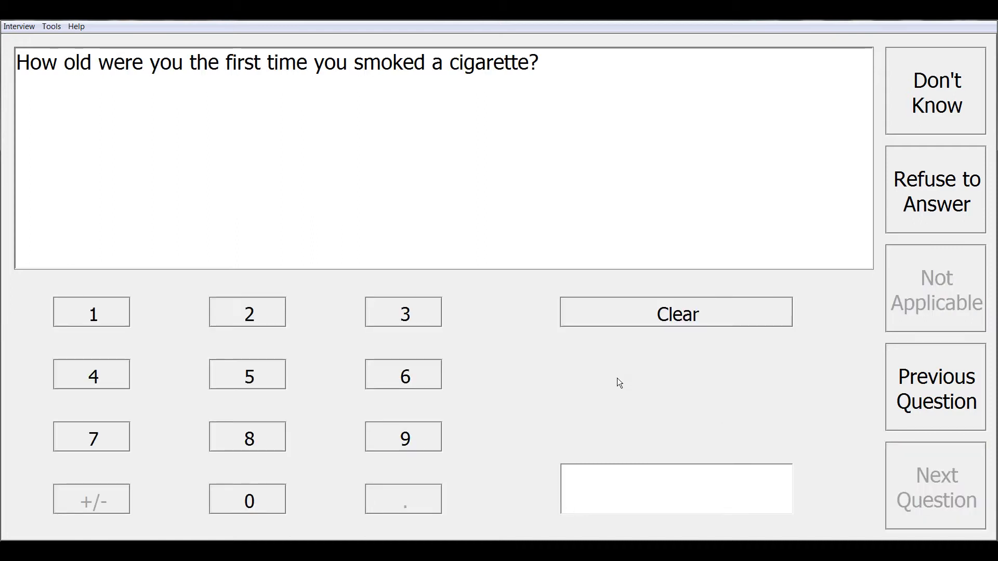
# - Enter 12 as the age first smoked and move past the survey completion screen
pyautogui.write('12')
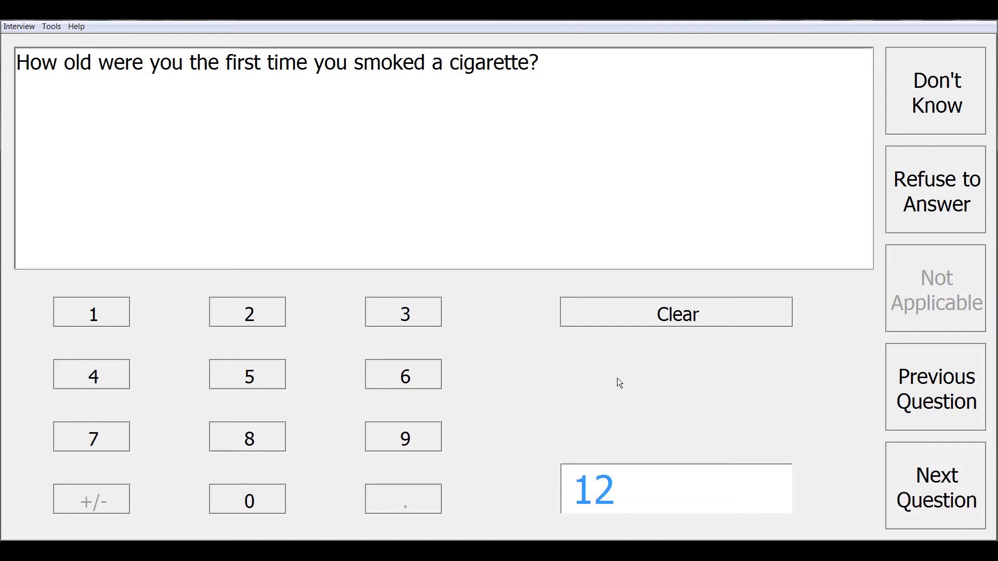
pyautogui.click(908, 477)
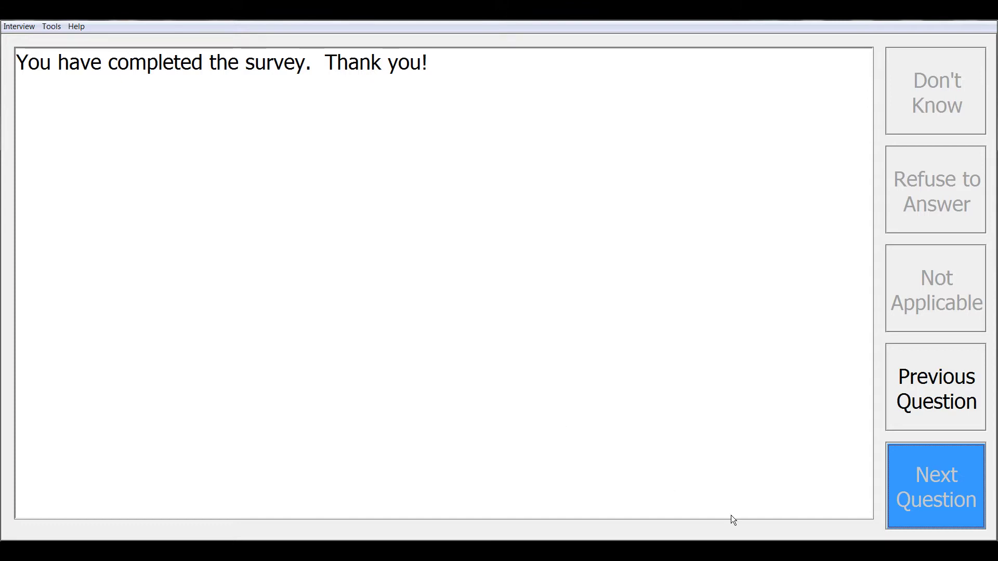
pyautogui.click(945, 500)
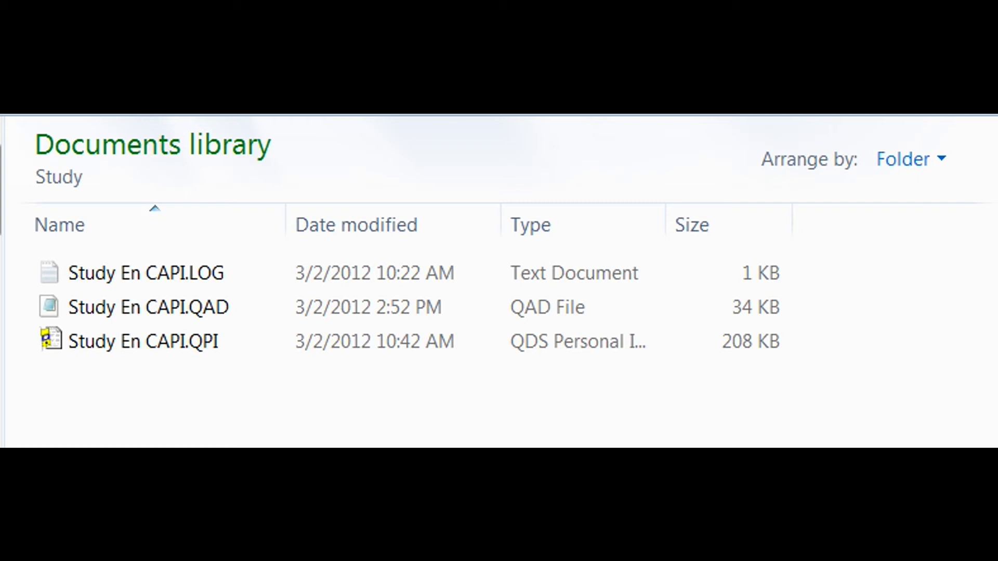
pyautogui.moveTo(206, 345)
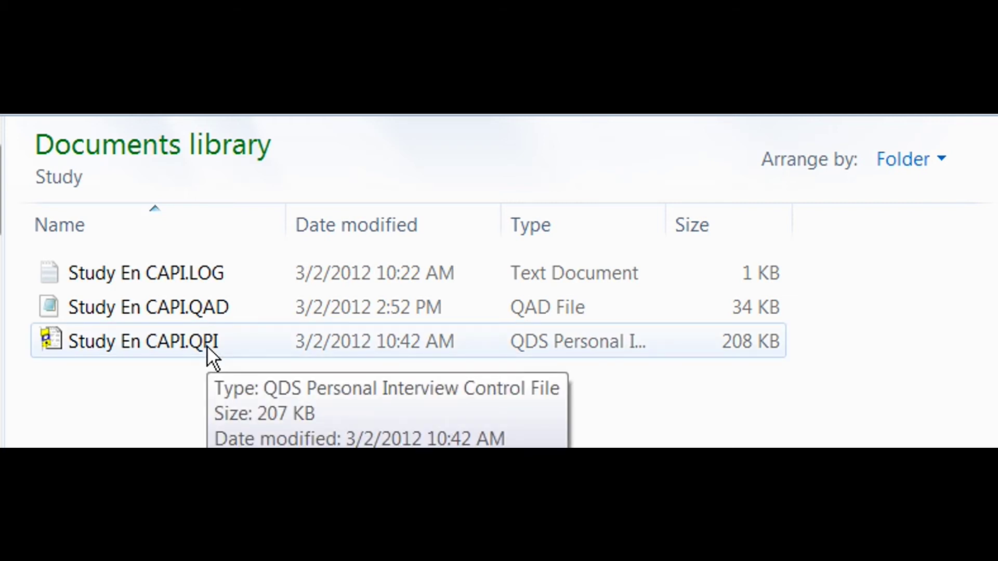
pyautogui.moveTo(236, 270)
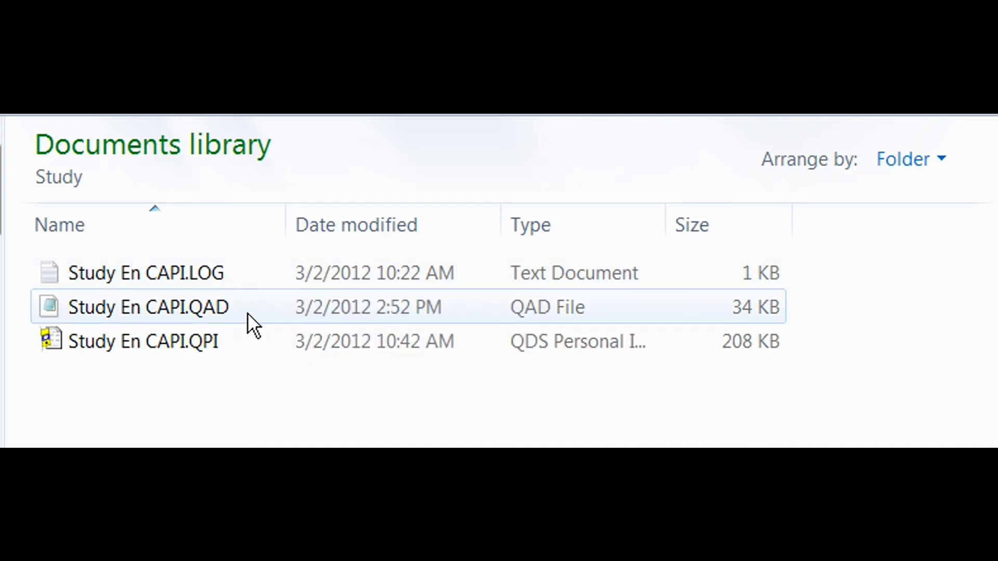
pyautogui.moveTo(248, 314)
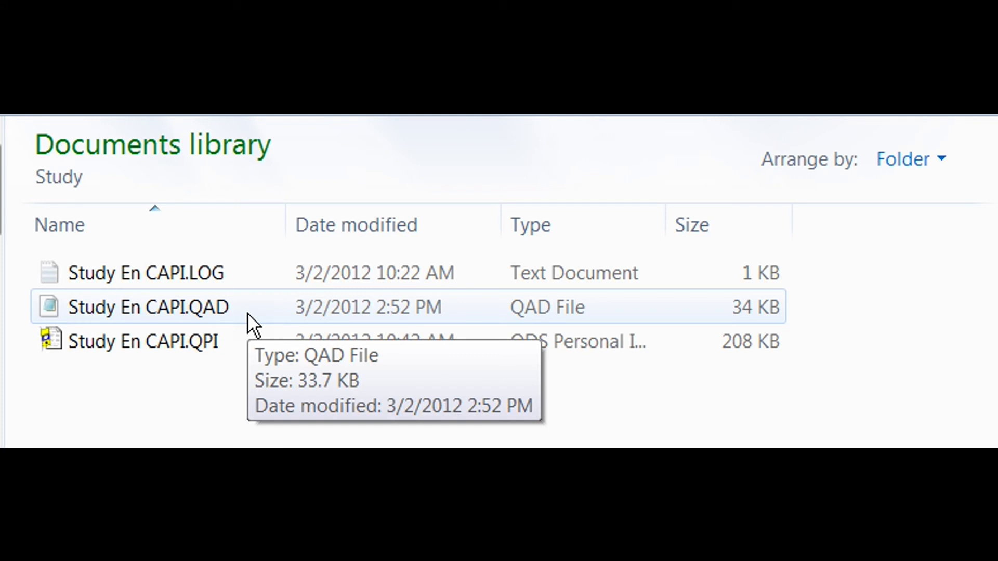